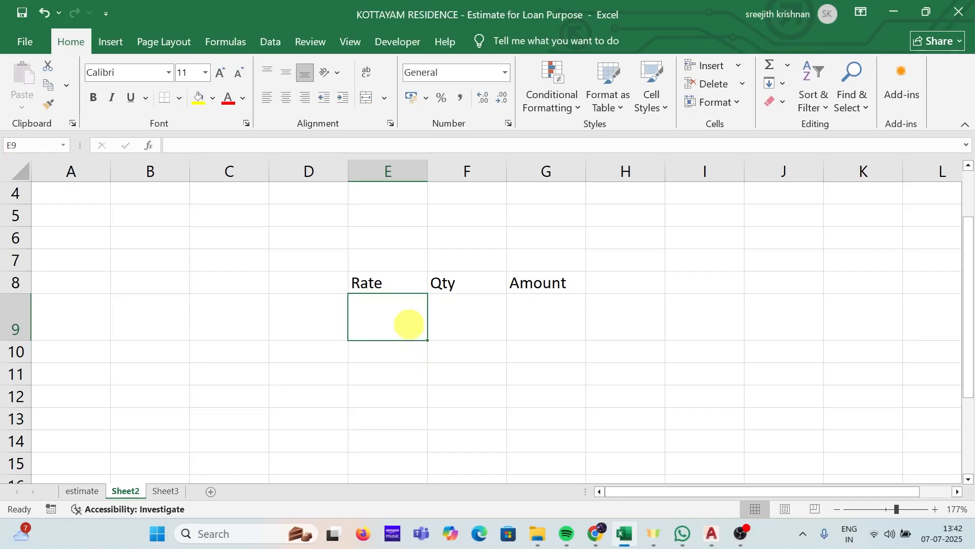
# Step: Enter RS 120 in cell E9 under Rate and 80 Sqft in cell F9 under Qty
pyautogui.write('RS 120')
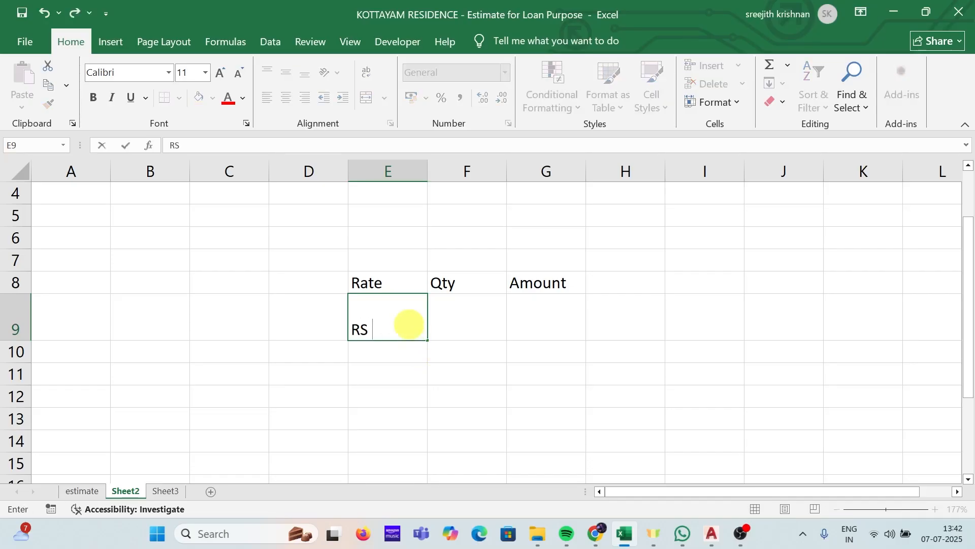
pyautogui.press('Return')
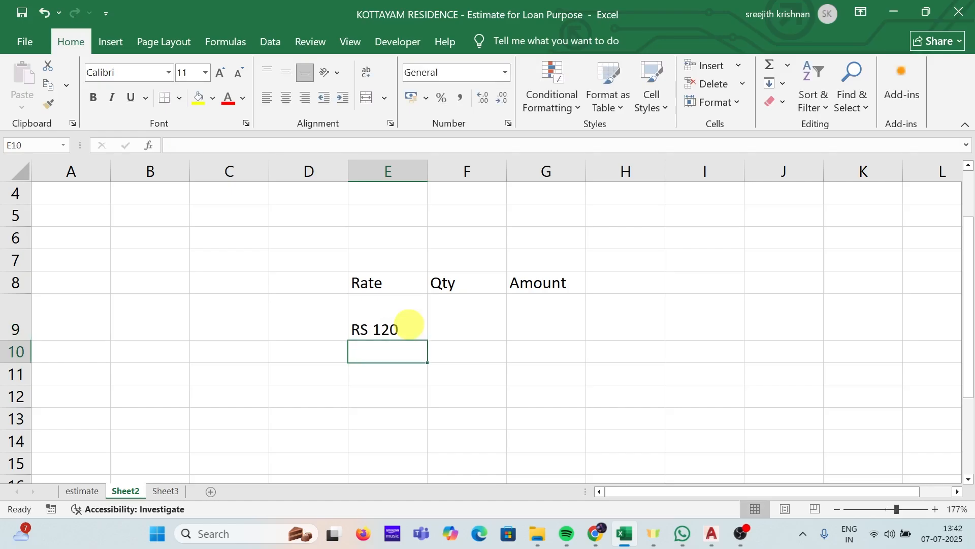
pyautogui.doubleClick(452, 322)
pyautogui.write('80 Sq')
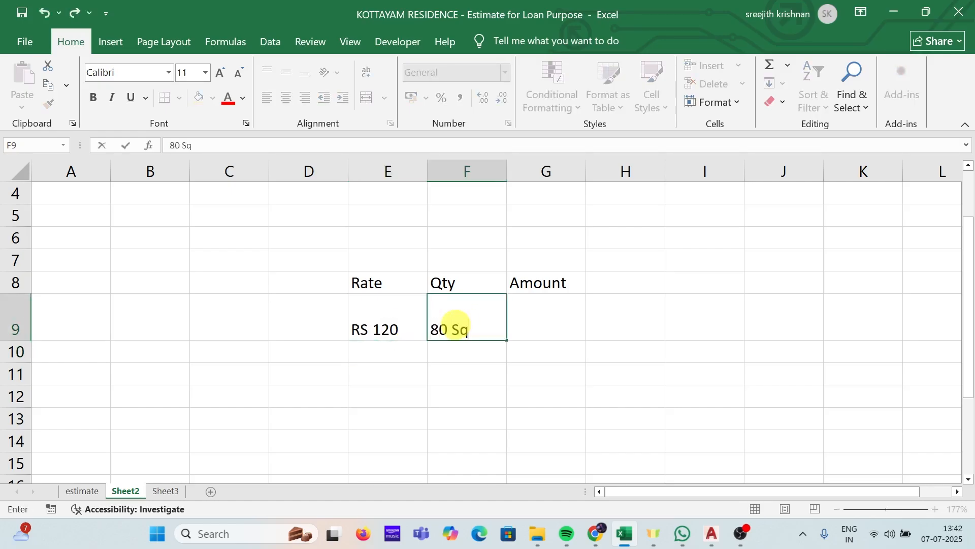
pyautogui.write('ft')
# Step: Try to calculate the amount in G9 by multiplying the rate in E9 by the quantity in F9
pyautogui.click(538, 327)
pyautogui.write('=')
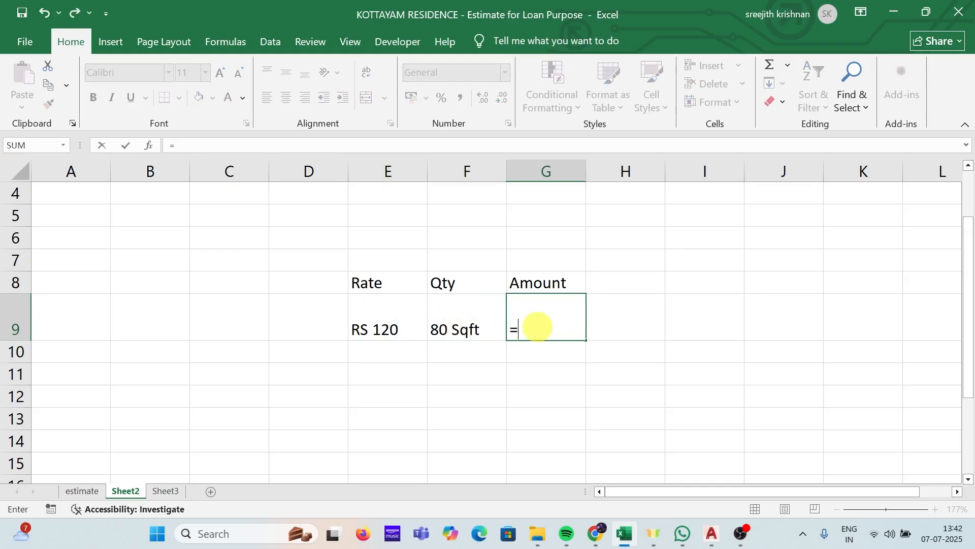
pyautogui.click(399, 319)
pyautogui.write('*')
pyautogui.click(475, 320)
pyautogui.press('Return')
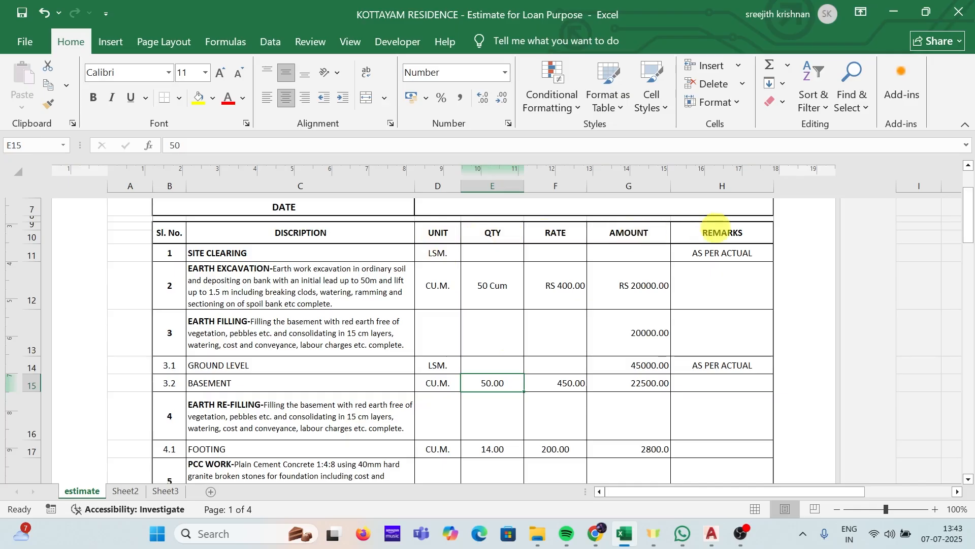
# Step: Apply the custom number format "Cum" 0 to the BASEMENT quantity in E15 of the estimate sheet
pyautogui.scroll(-1, 495, 386)
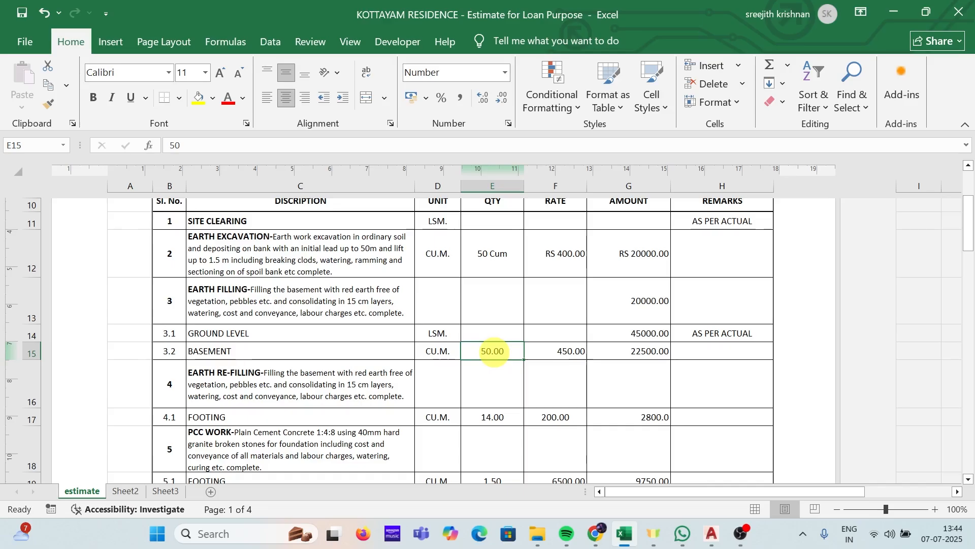
pyautogui.rightClick(492, 351)
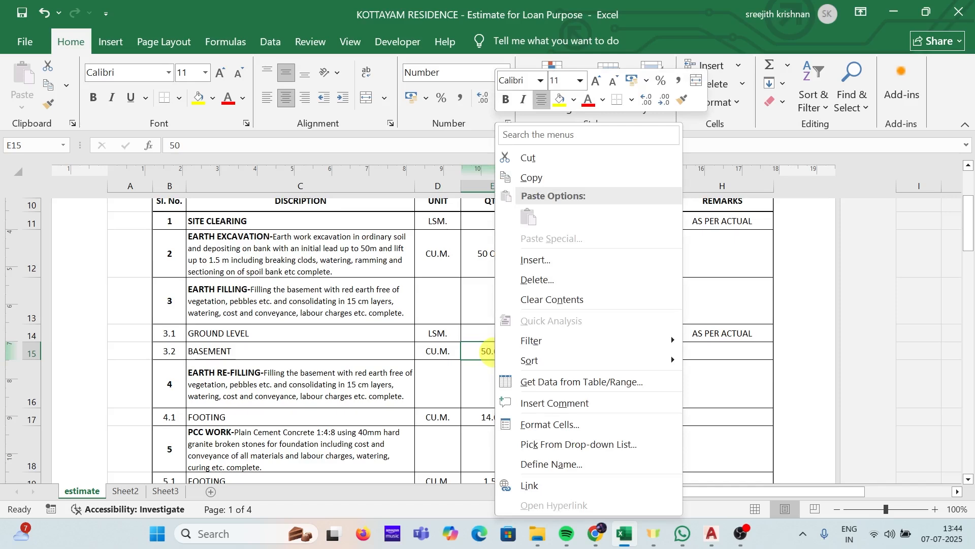
pyautogui.click(530, 424)
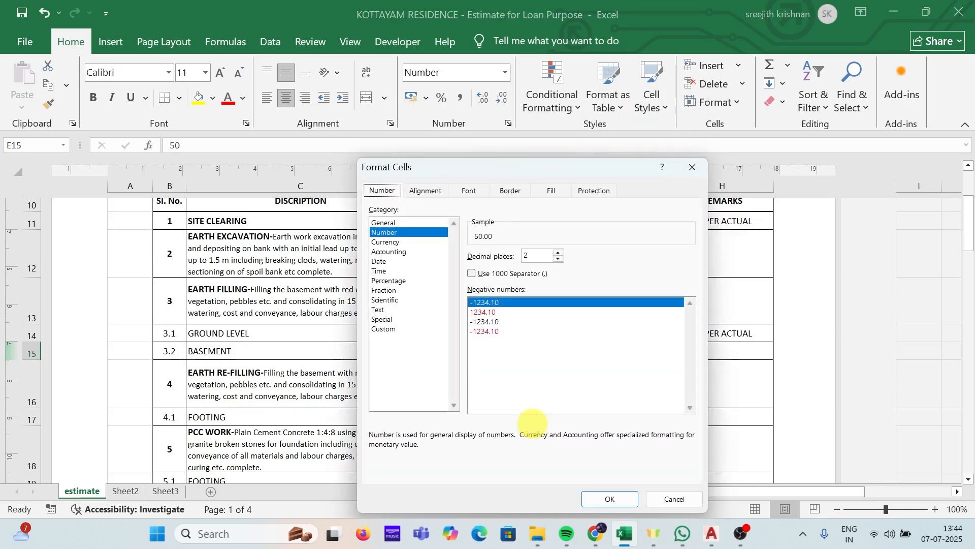
pyautogui.moveTo(453, 166); pyautogui.dragTo(458, 168)
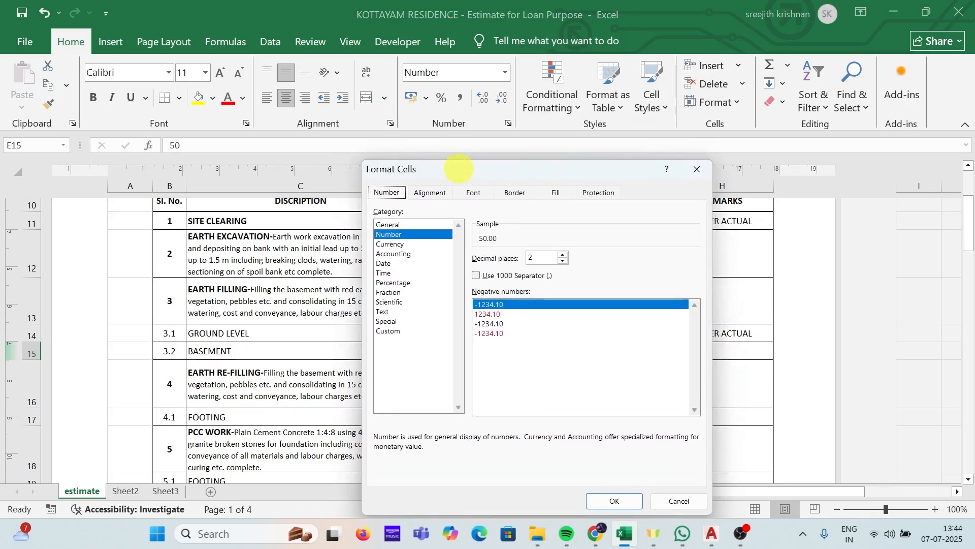
pyautogui.click(386, 192)
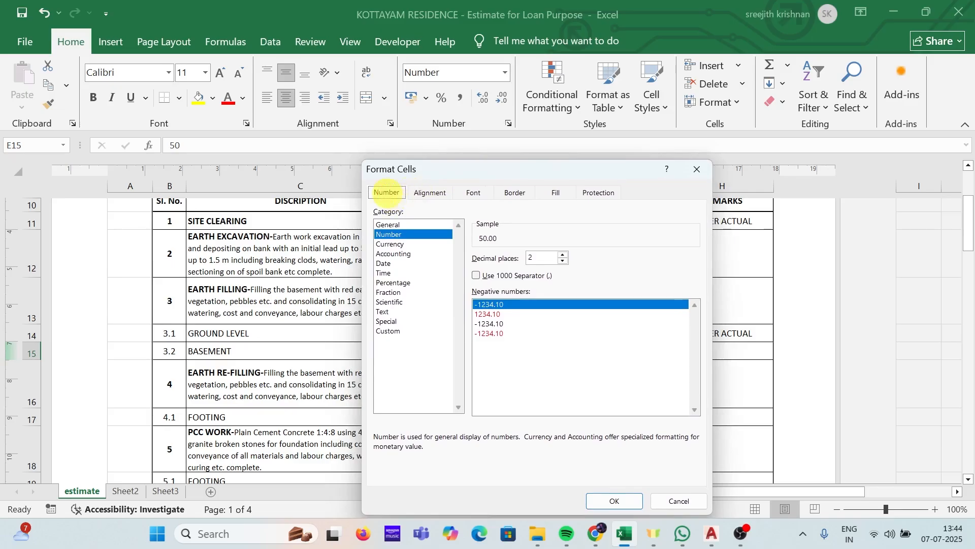
pyautogui.click(387, 331)
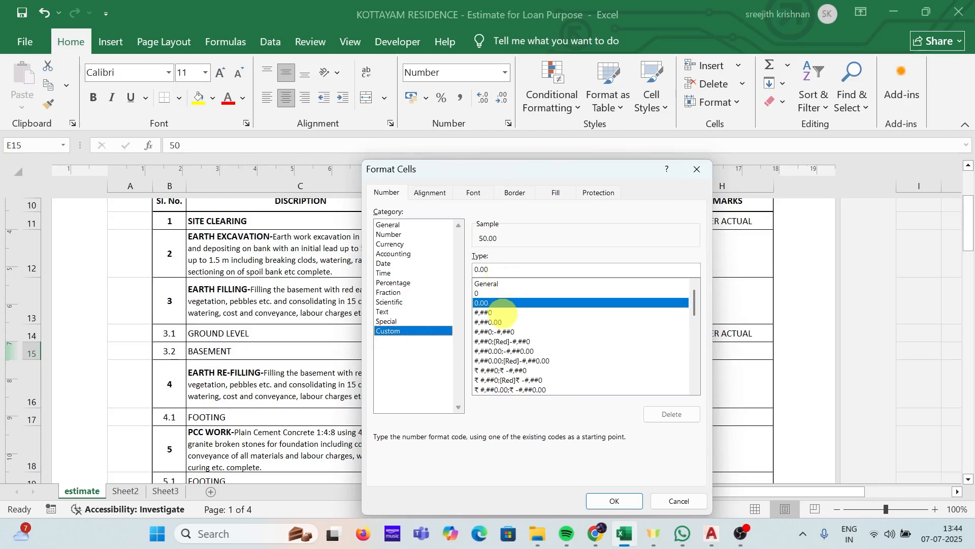
pyautogui.click(494, 268)
pyautogui.moveTo(494, 268); pyautogui.dragTo(455, 271)
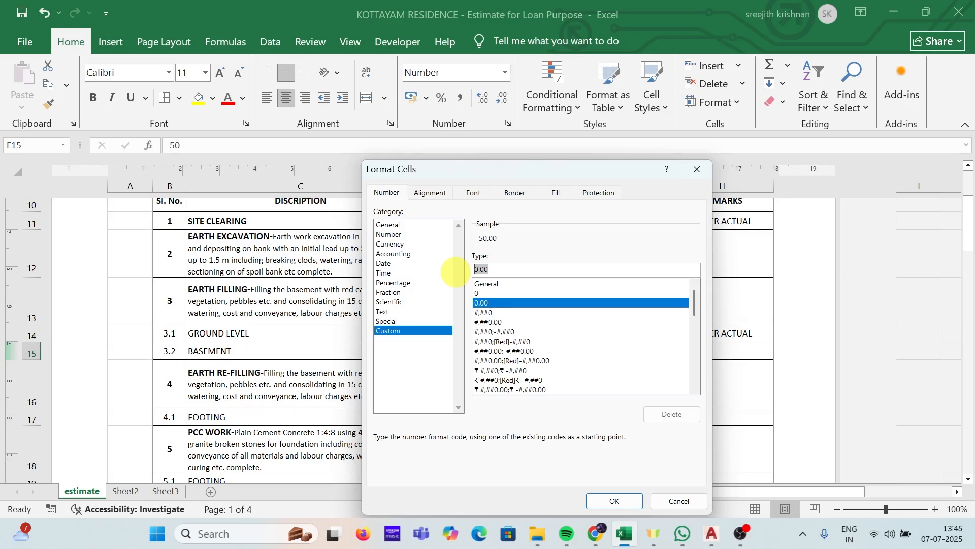
pyautogui.write('"')
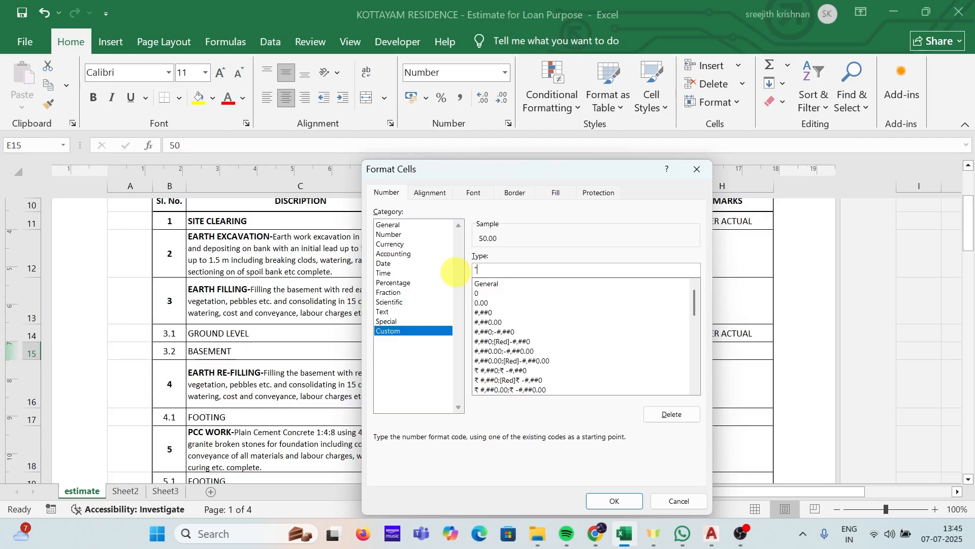
pyautogui.write('Cum"')
pyautogui.write('0')
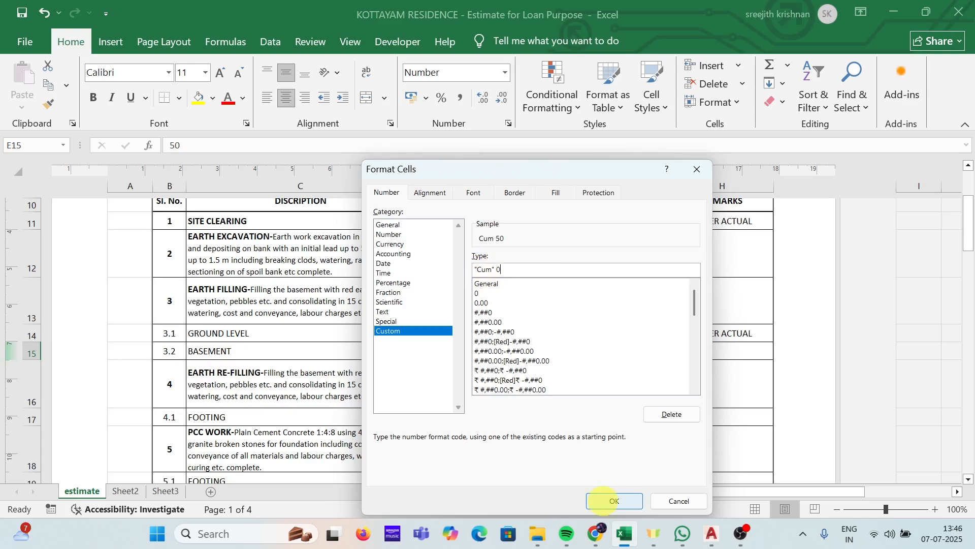
pyautogui.click(614, 501)
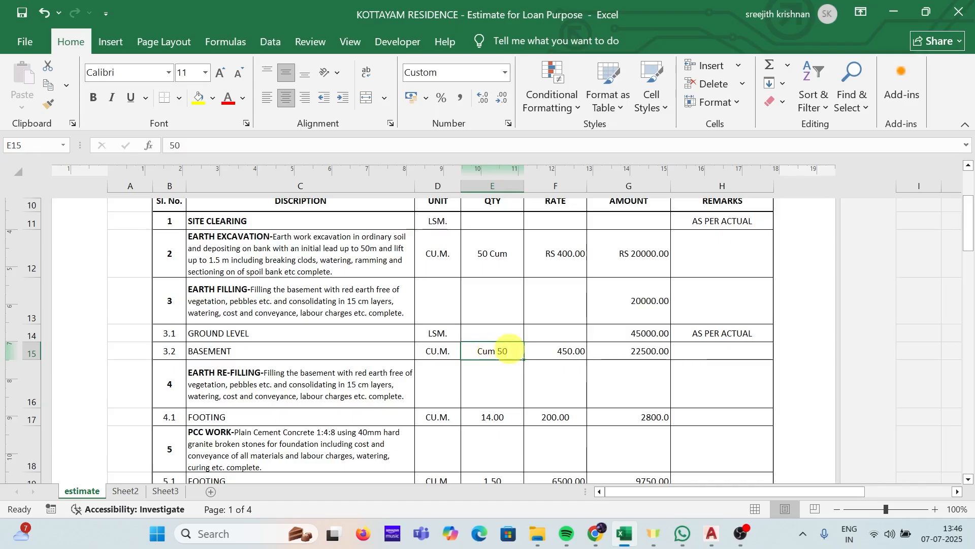
# Step: Set the BASEMENT quantity in E15 to 80
pyautogui.write('80')
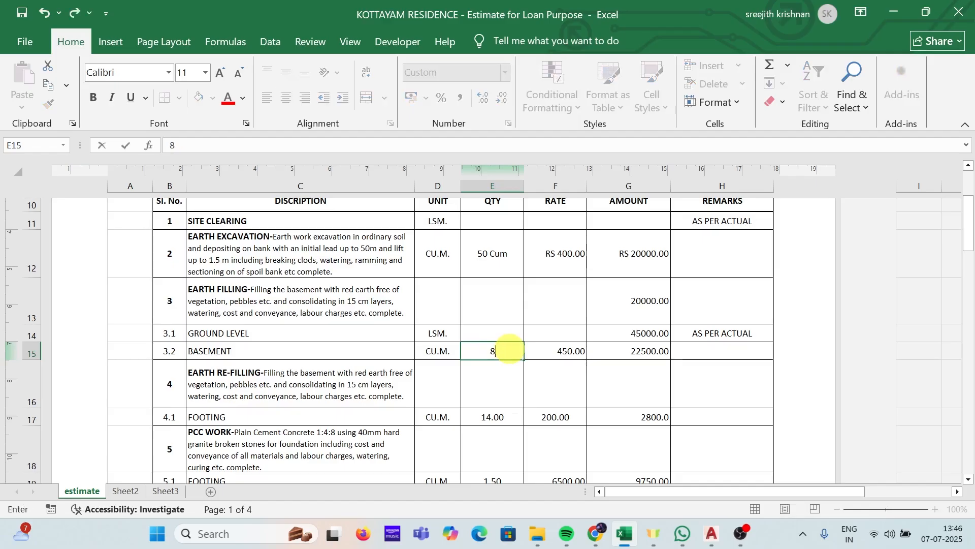
pyautogui.press('Return')
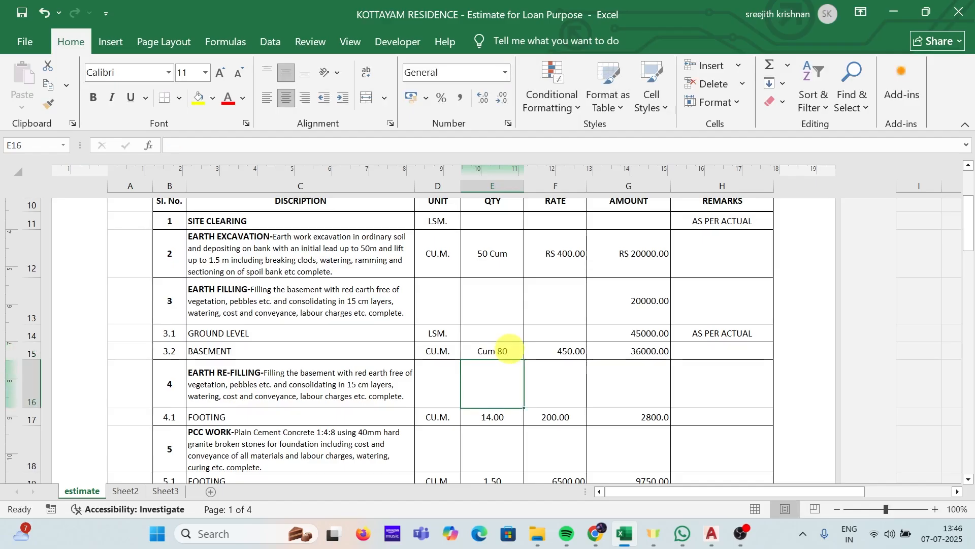
pyautogui.hotkey('ctrl', 'z')
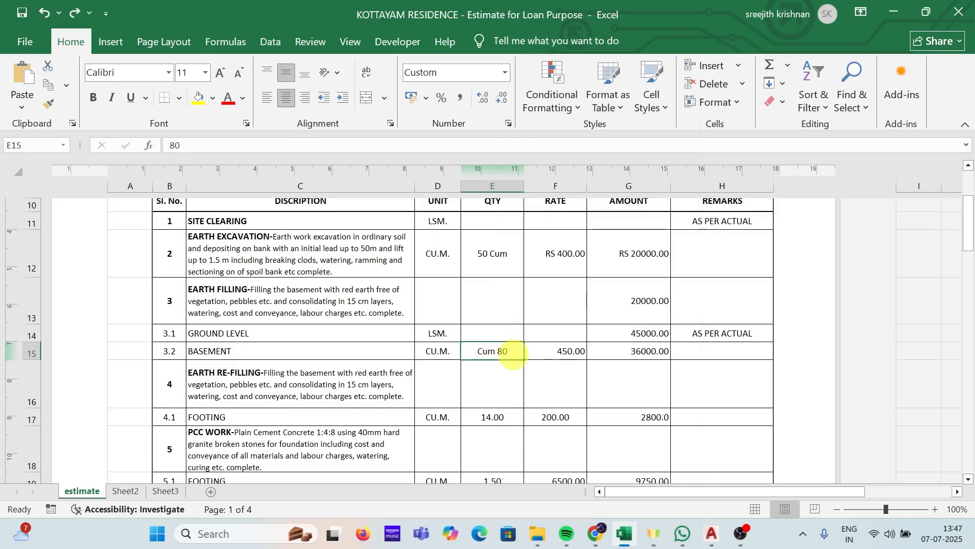
# Step: Change the custom number format of E15 to 0 "Cum" so the unit follows the number
pyautogui.rightClick(513, 354)
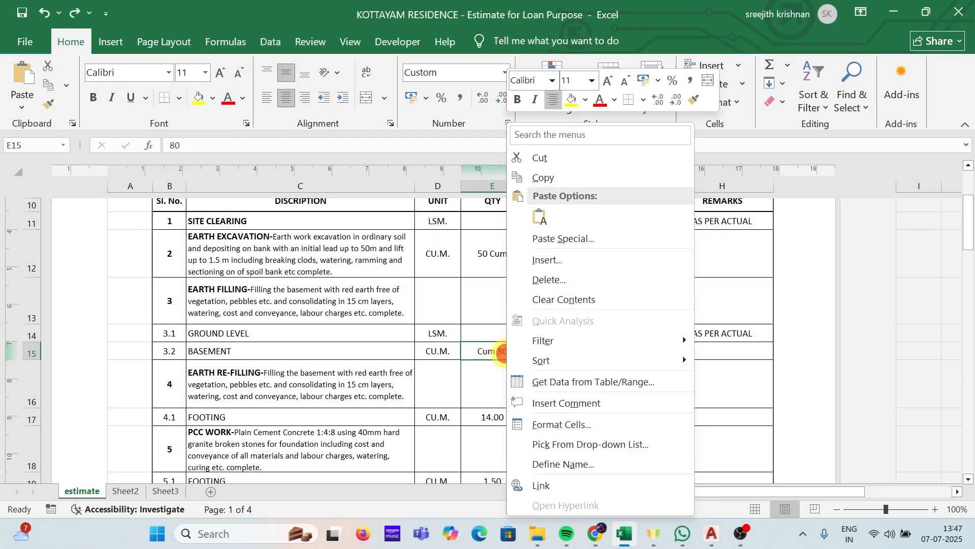
pyautogui.click(561, 424)
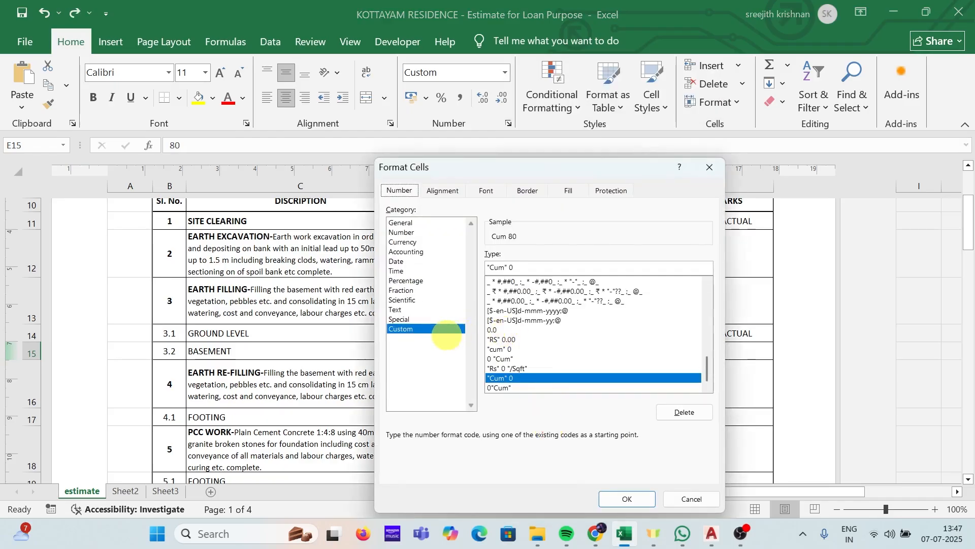
pyautogui.moveTo(506, 268); pyautogui.dragTo(478, 268)
pyautogui.hotkey('ctrl', 'c')
pyautogui.click(522, 268)
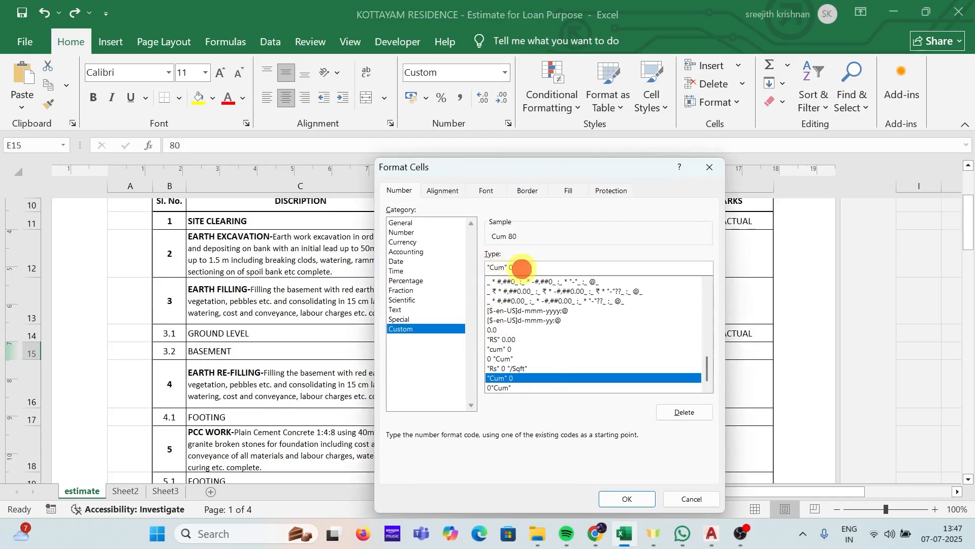
pyautogui.hotkey('ctrl', 'v')
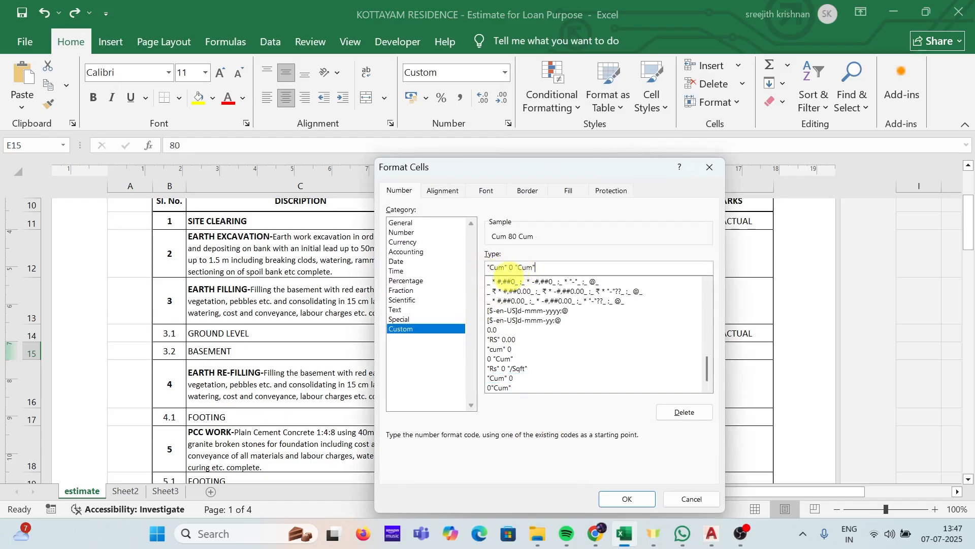
pyautogui.click(506, 267)
pyautogui.moveTo(507, 267); pyautogui.dragTo(462, 267)
pyautogui.press('BackSpace')
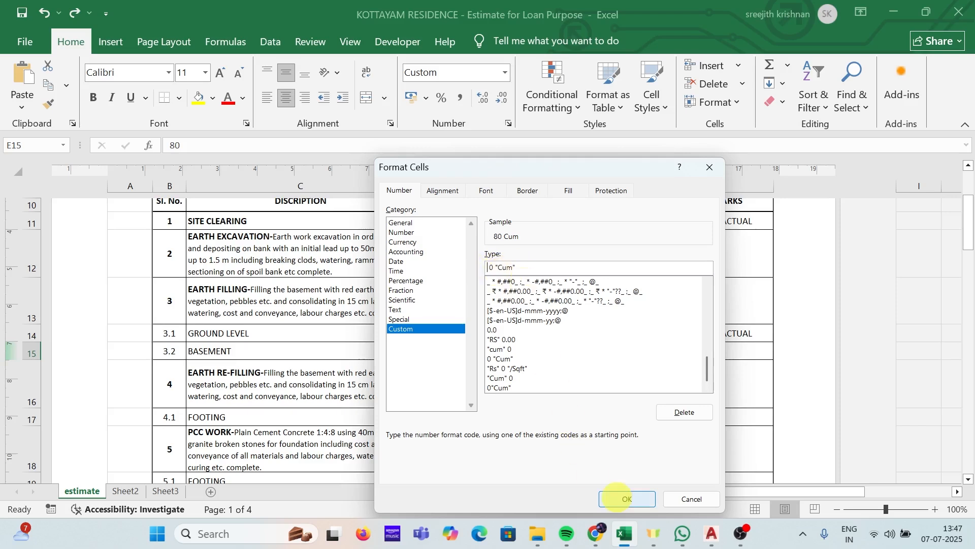
pyautogui.click(622, 498)
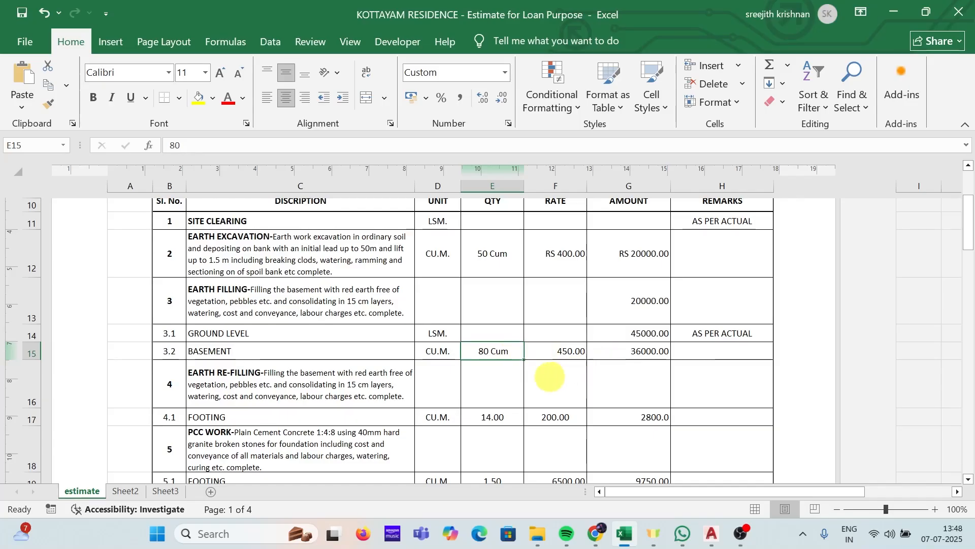
# Step: Apply the custom number format "Rs" 0 "/Sqft" to the EARTH RE-FILLING quantity cell E16
pyautogui.click(503, 390)
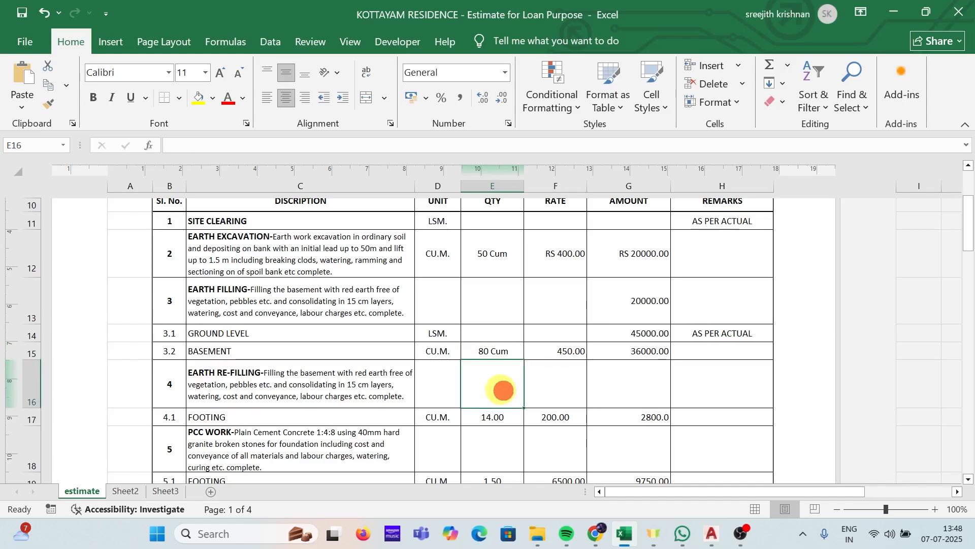
pyautogui.rightClick(501, 389)
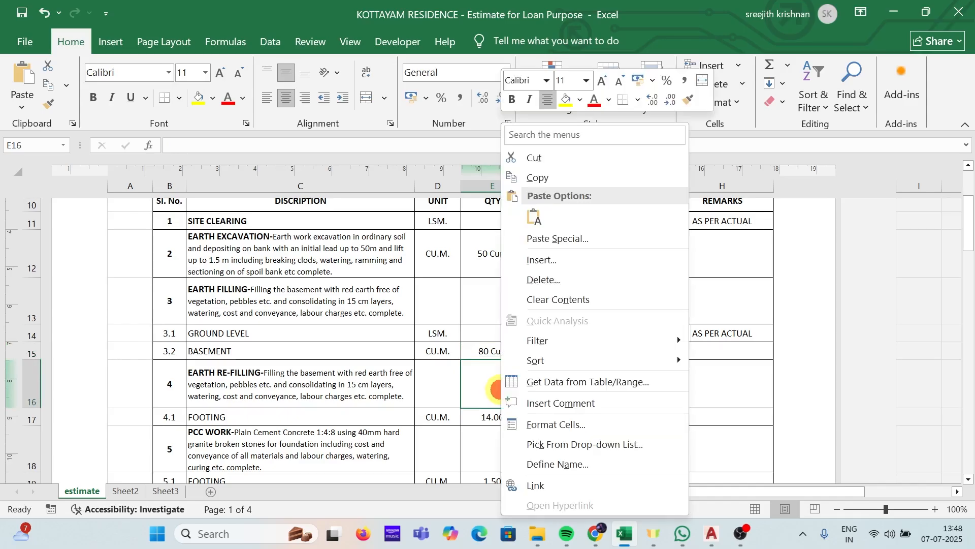
pyautogui.click(539, 424)
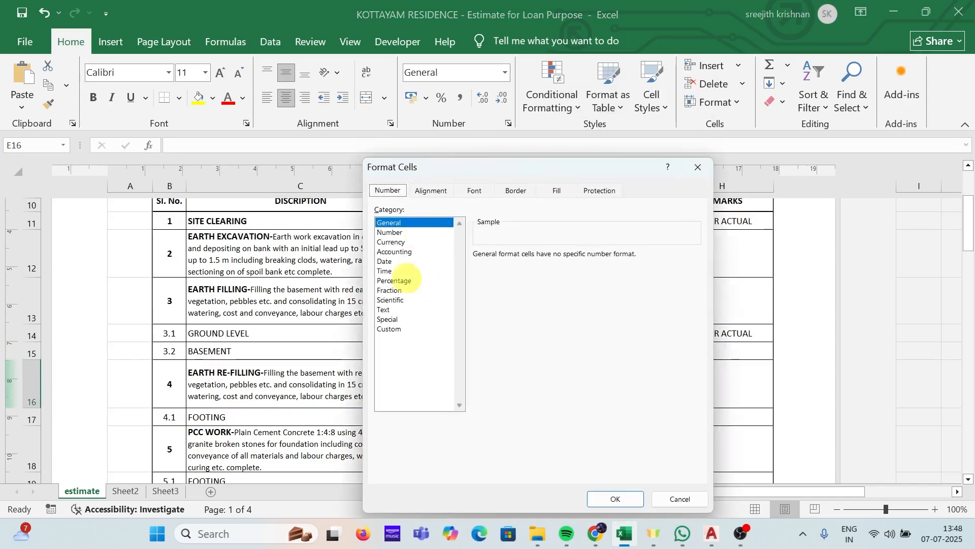
pyautogui.click(392, 328)
pyautogui.moveTo(505, 268); pyautogui.dragTo(467, 268)
pyautogui.write('"Rs')
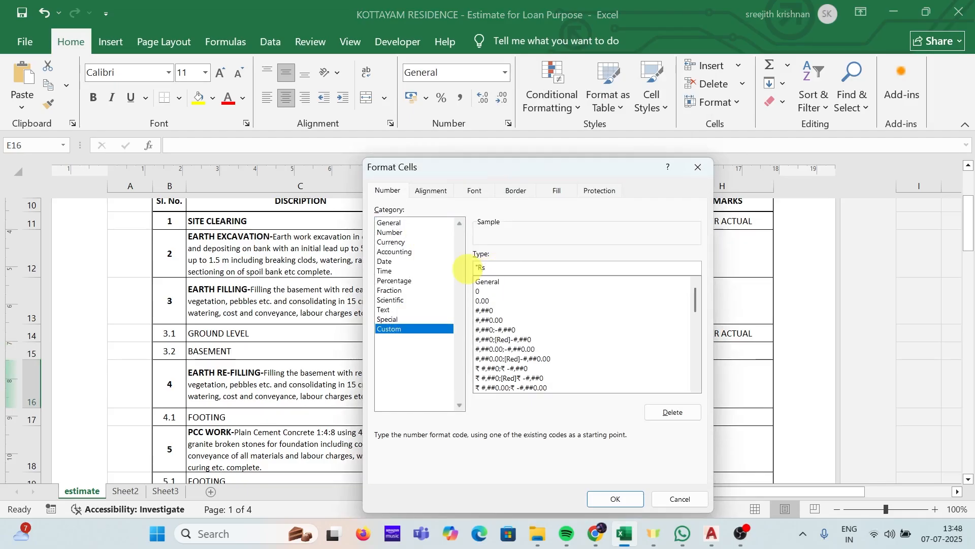
pyautogui.write('" 0 "/Sqft"')
pyautogui.click(615, 499)
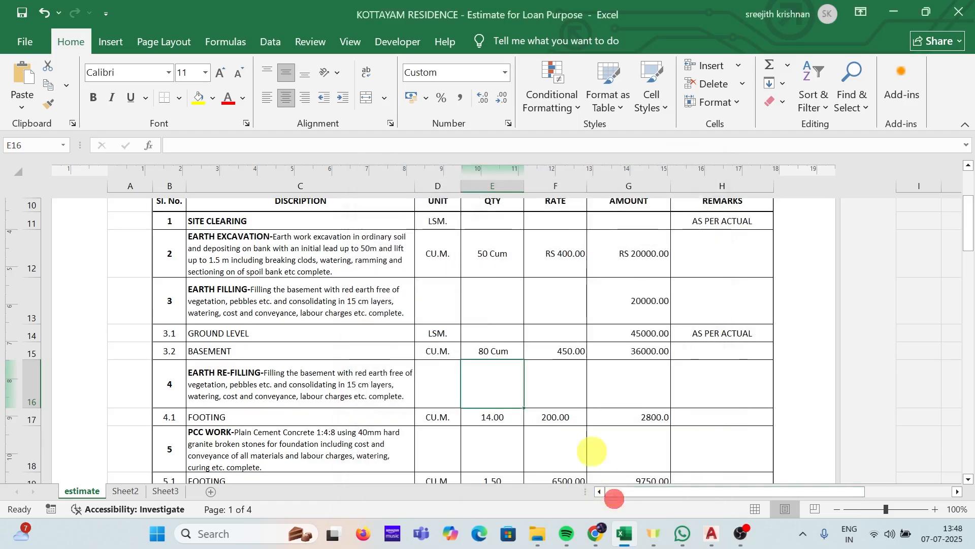
# Step: Enter 50 as both the quantity in E16 and the rate in F16 for EARTH RE-FILLING
pyautogui.write('50')
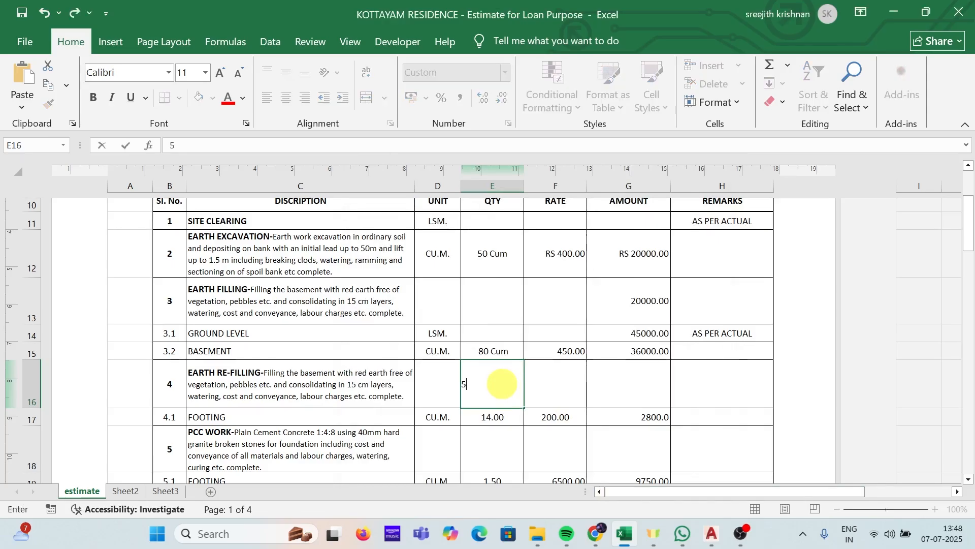
pyautogui.press('Return')
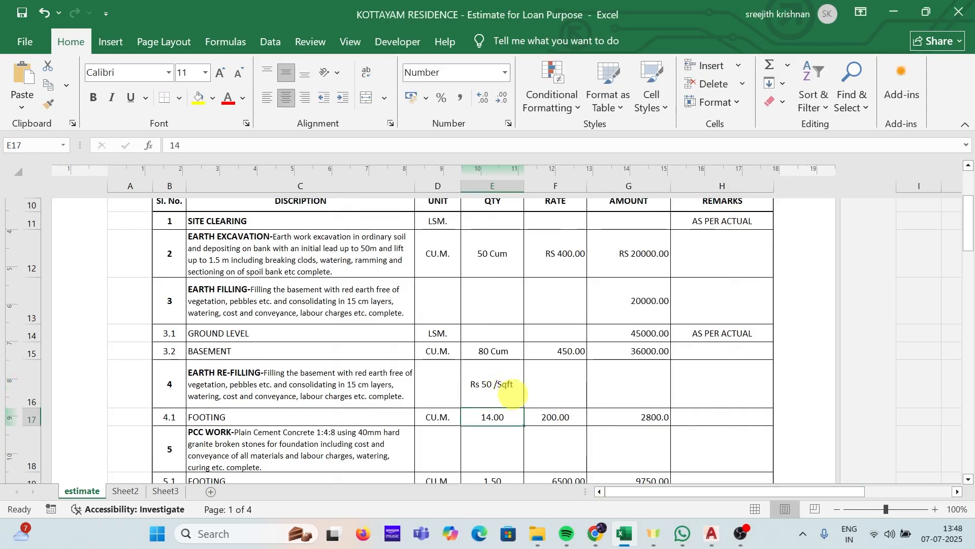
pyautogui.click(547, 388)
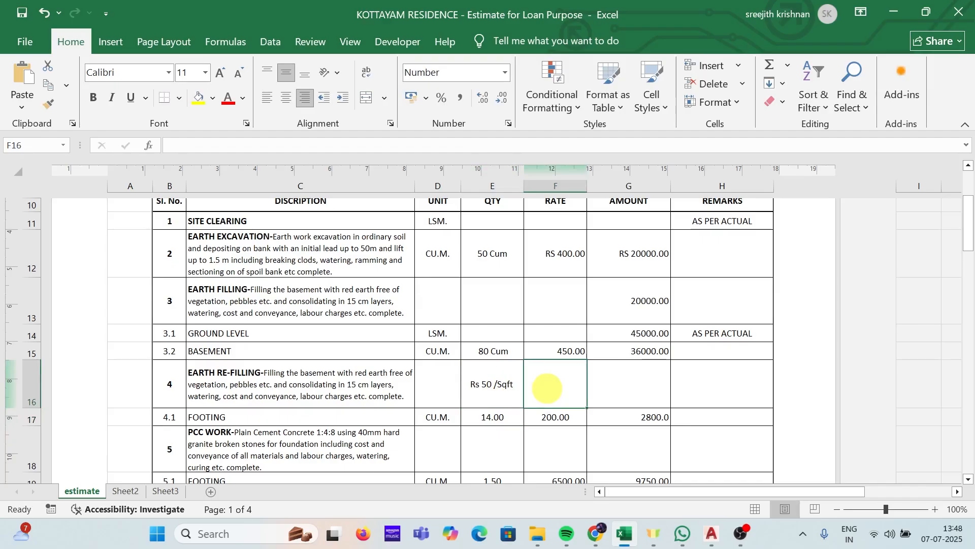
pyautogui.write('50')
pyautogui.press('Return')
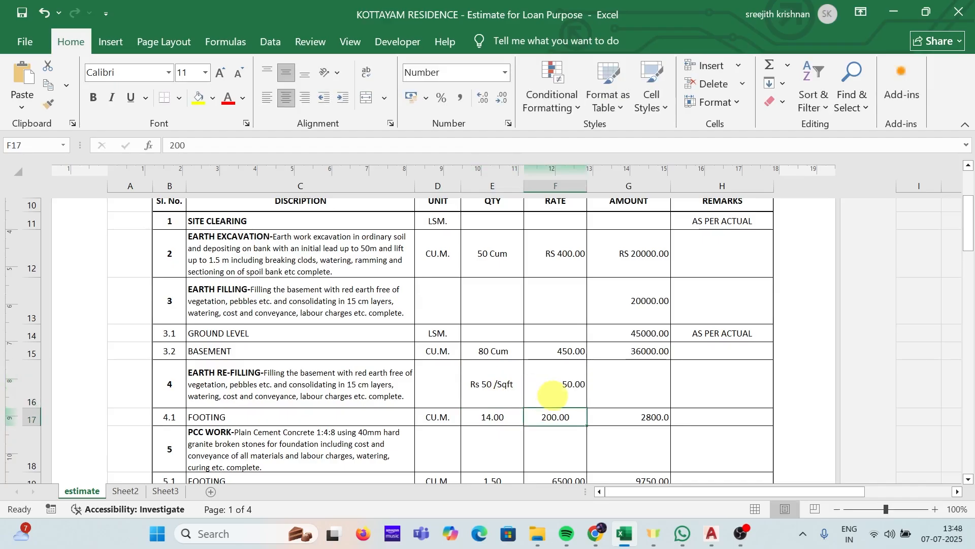
# Step: Calculate the EARTH RE-FILLING amount in G16 with the formula =E16*F16
pyautogui.click(627, 393)
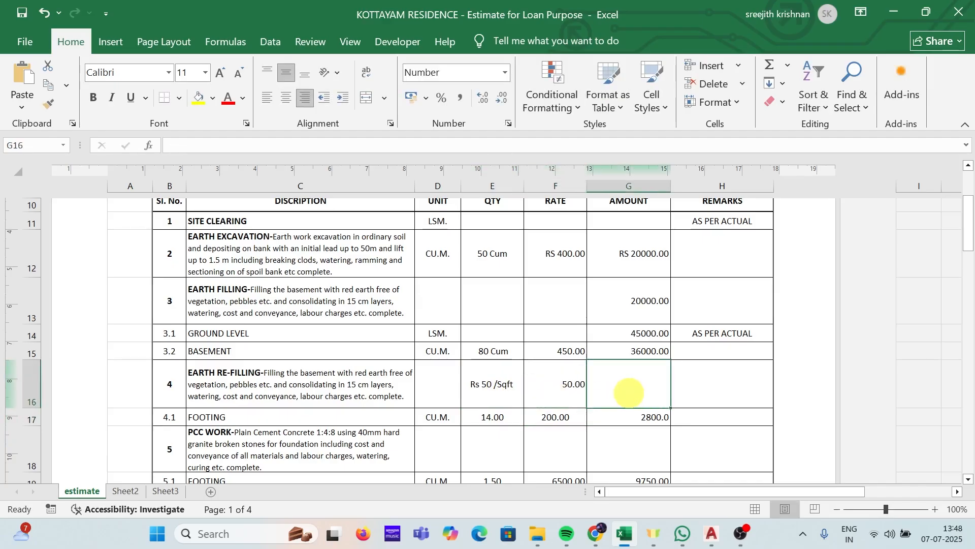
pyautogui.write('=')
pyautogui.click(505, 389)
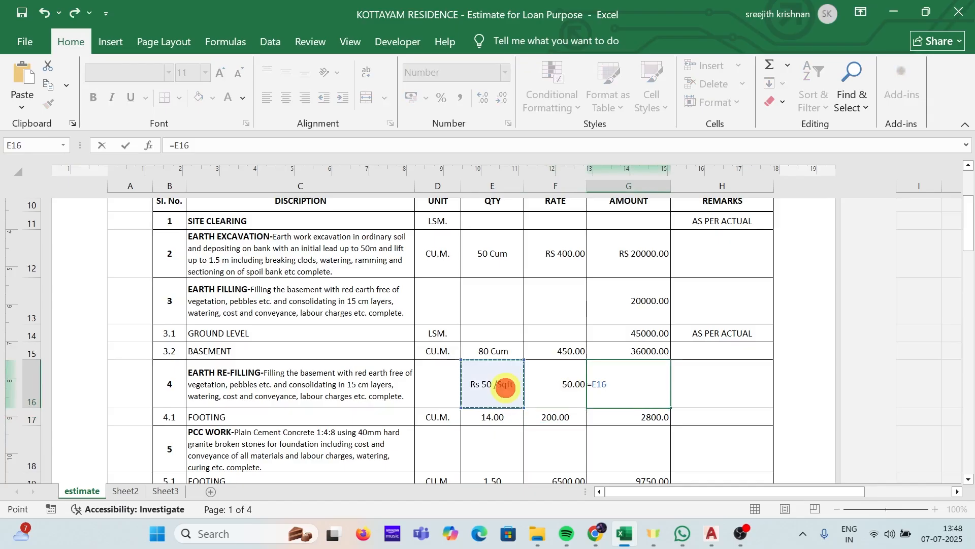
pyautogui.write('*')
pyautogui.click(552, 387)
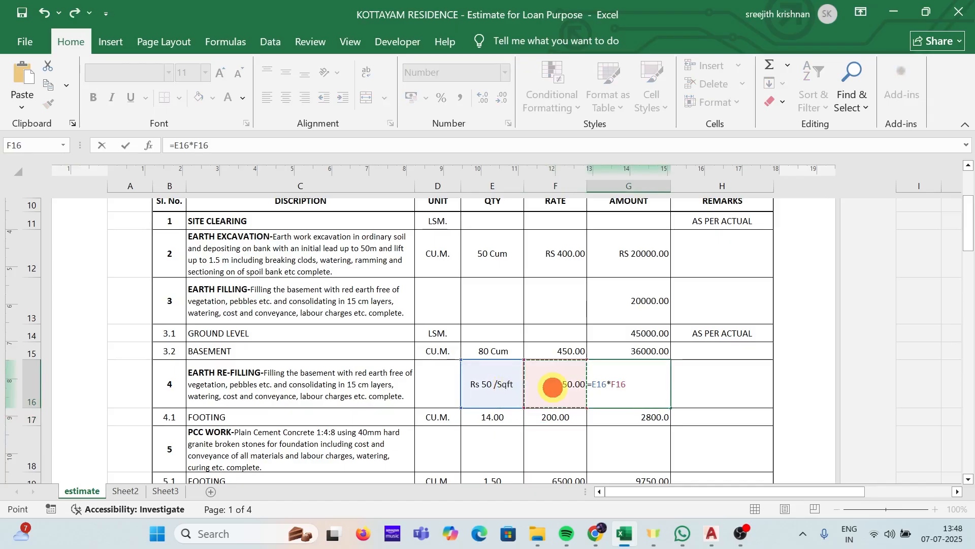
pyautogui.press('Return')
# Step: Choose the existing custom number format "RS" 0.00 for the EARTH RE-FILLING amount cell G16
pyautogui.click(641, 385)
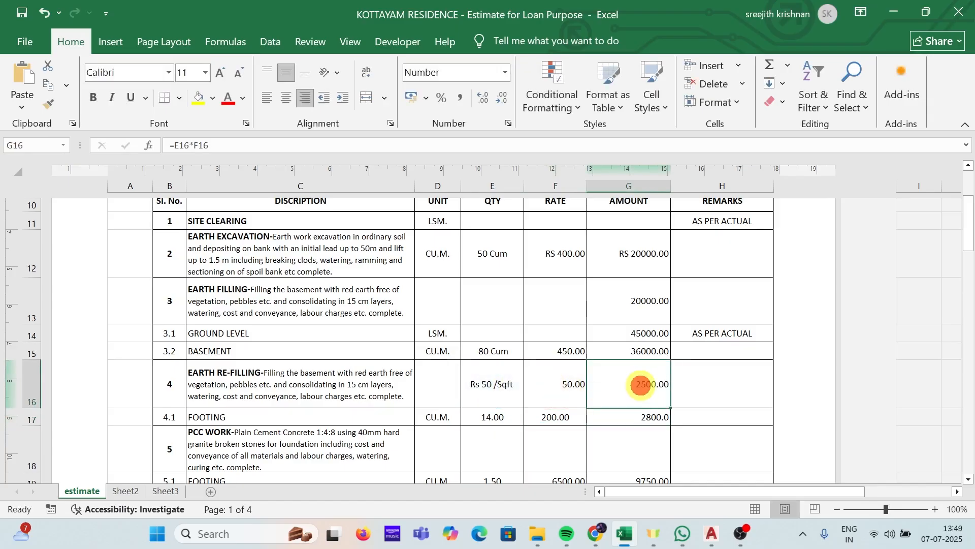
pyautogui.rightClick(654, 386)
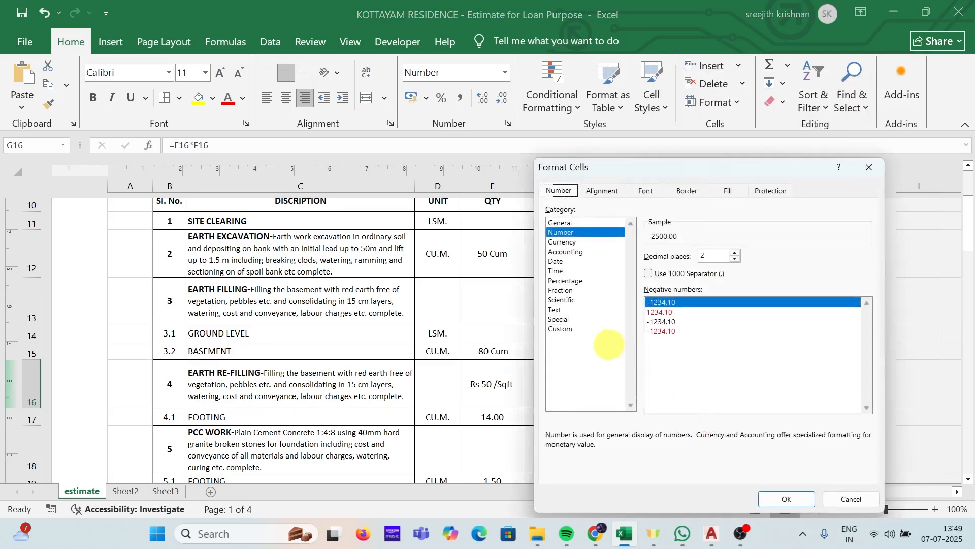
pyautogui.click(561, 329)
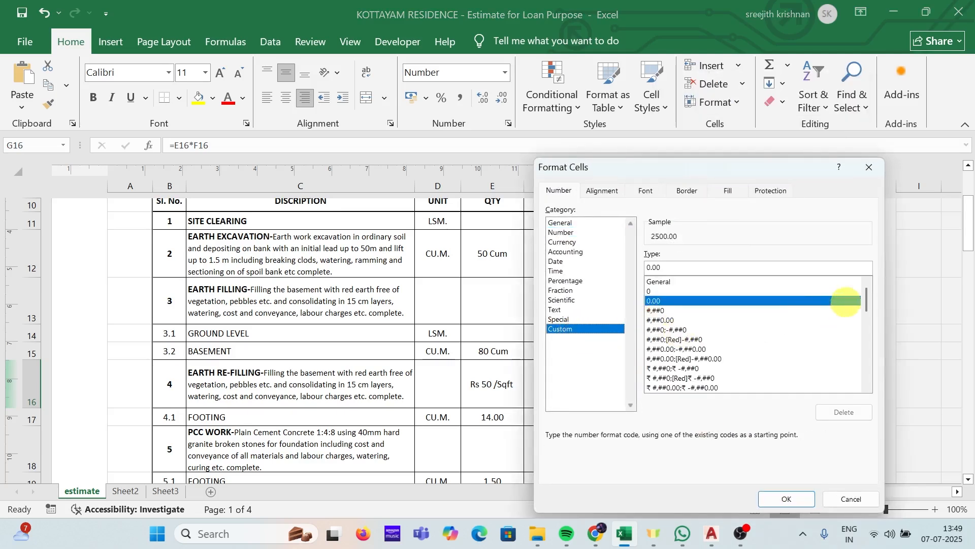
pyautogui.moveTo(866, 299); pyautogui.dragTo(867, 395)
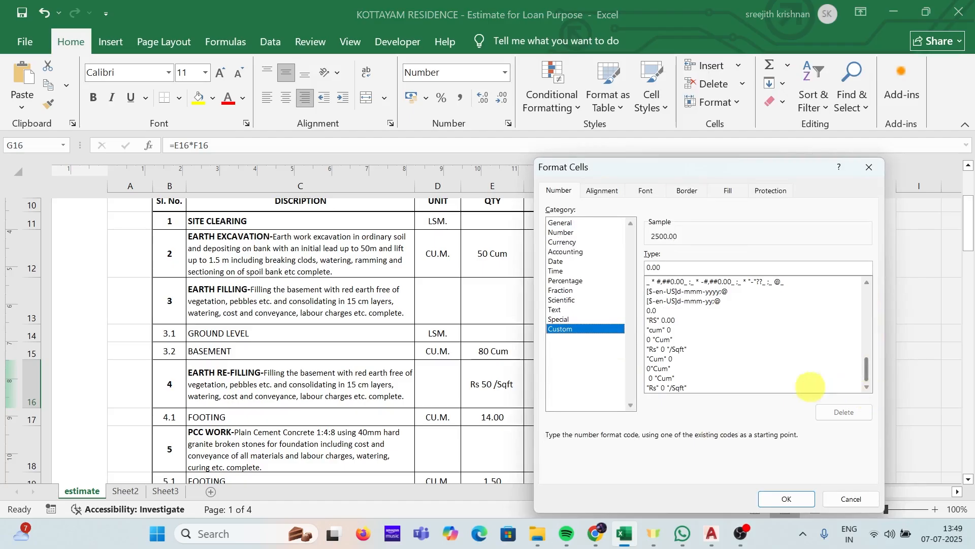
pyautogui.click(660, 320)
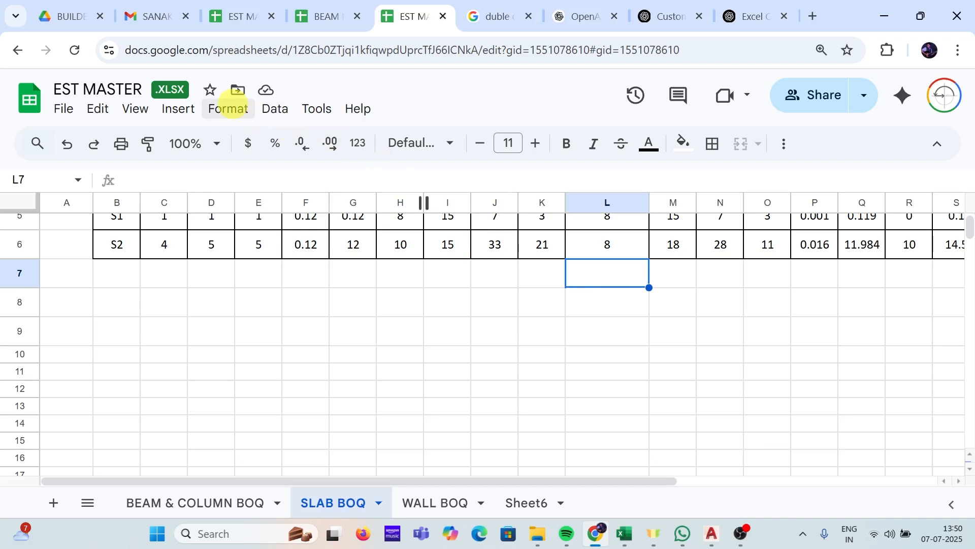
# Step: In the EST MASTER Google Sheets file, apply the custom number format "Rs" 0 "/Sqft" to L7 and enter 50
pyautogui.click(232, 104)
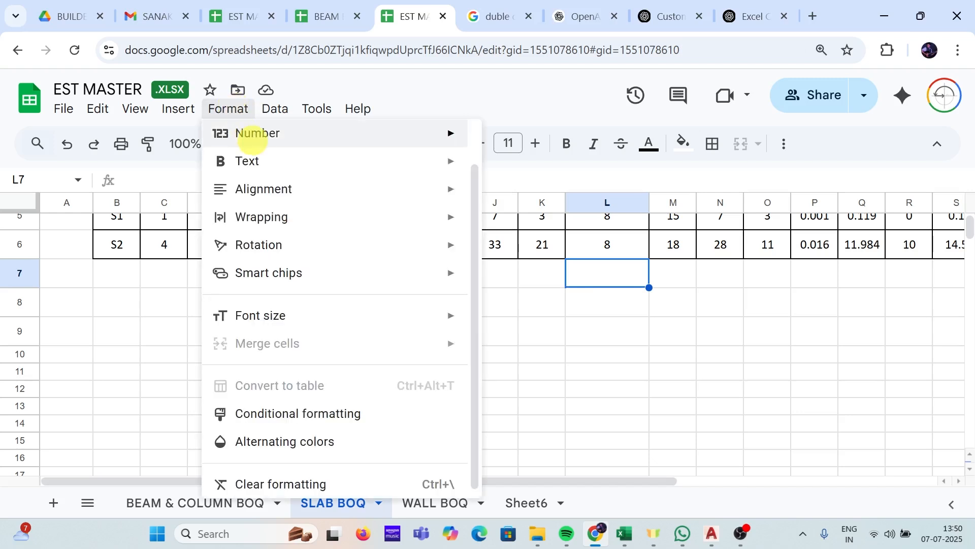
pyautogui.moveTo(257, 143)
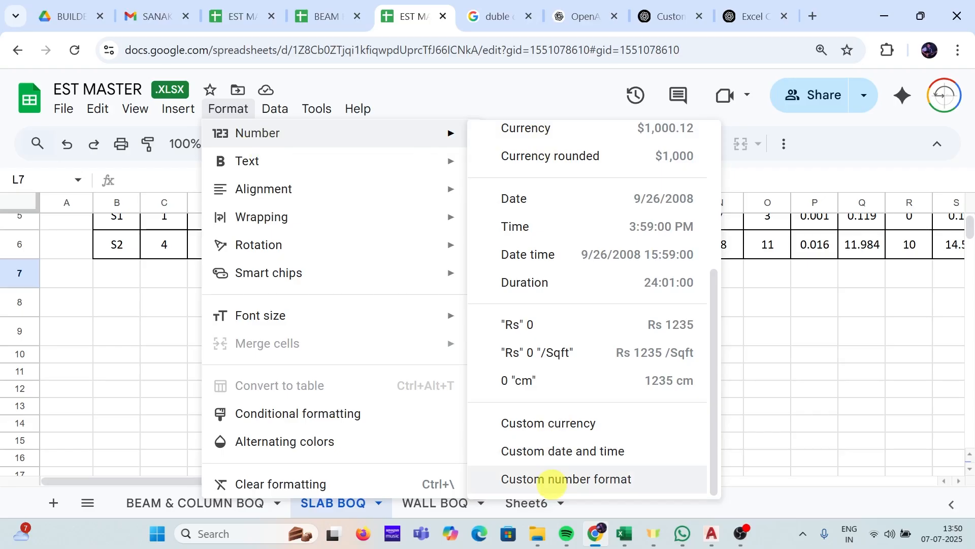
pyautogui.click(552, 483)
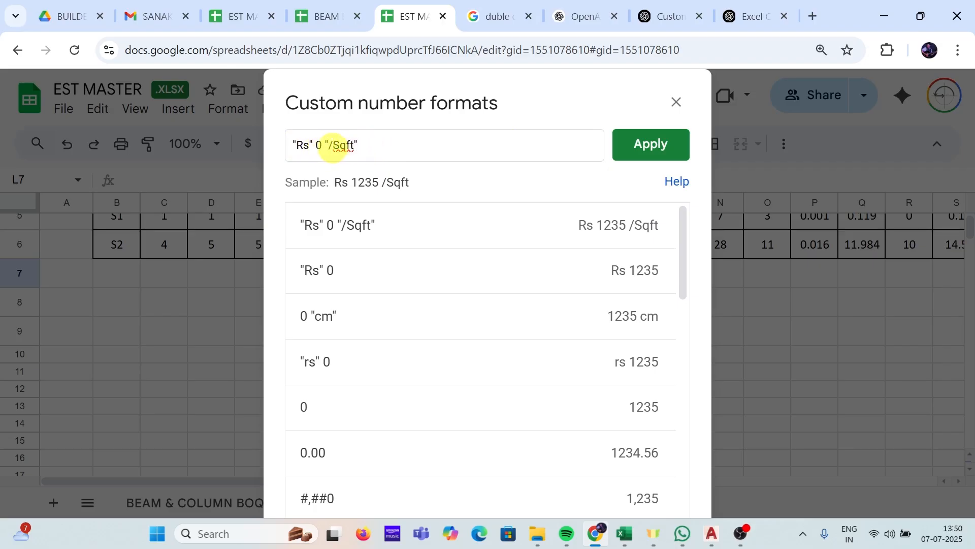
pyautogui.click(629, 144)
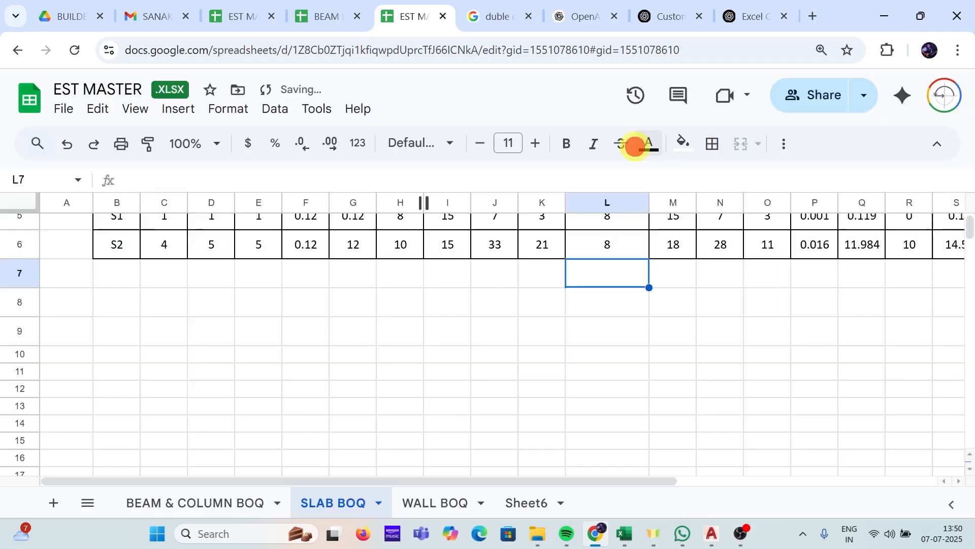
pyautogui.write('50')
pyautogui.press('Return')
# Step: Give cell M7 the custom number format 0 "Nos" and enter 40 in it
pyautogui.click(672, 274)
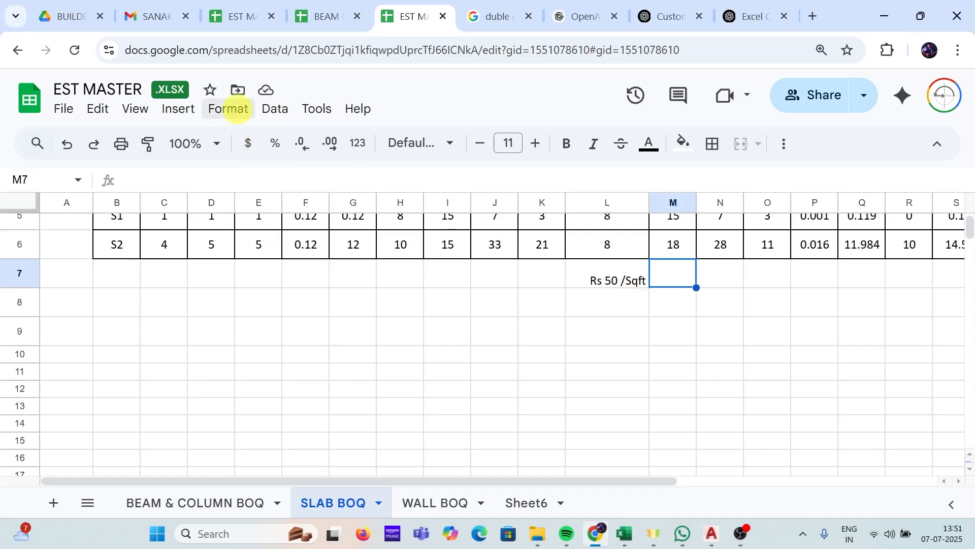
pyautogui.click(229, 109)
pyautogui.moveTo(283, 117)
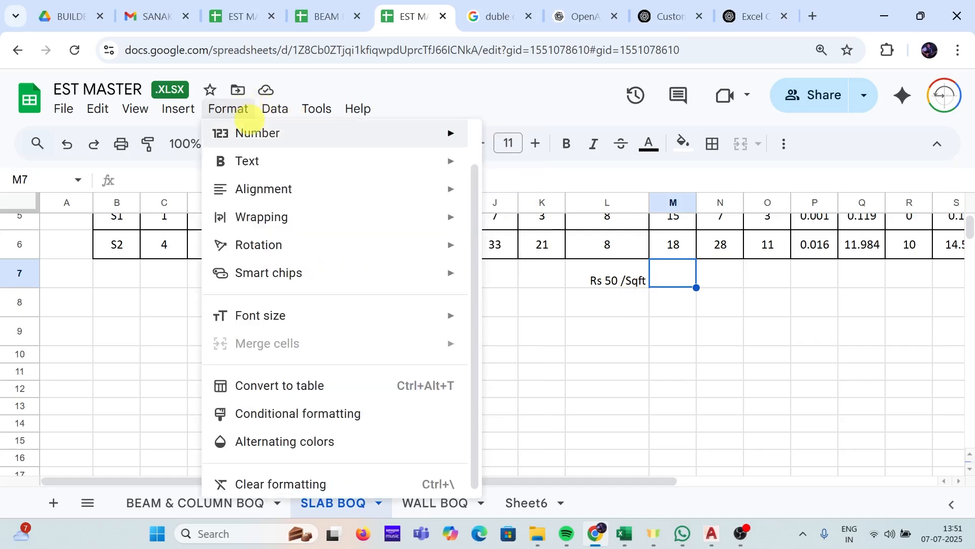
pyautogui.click(250, 125)
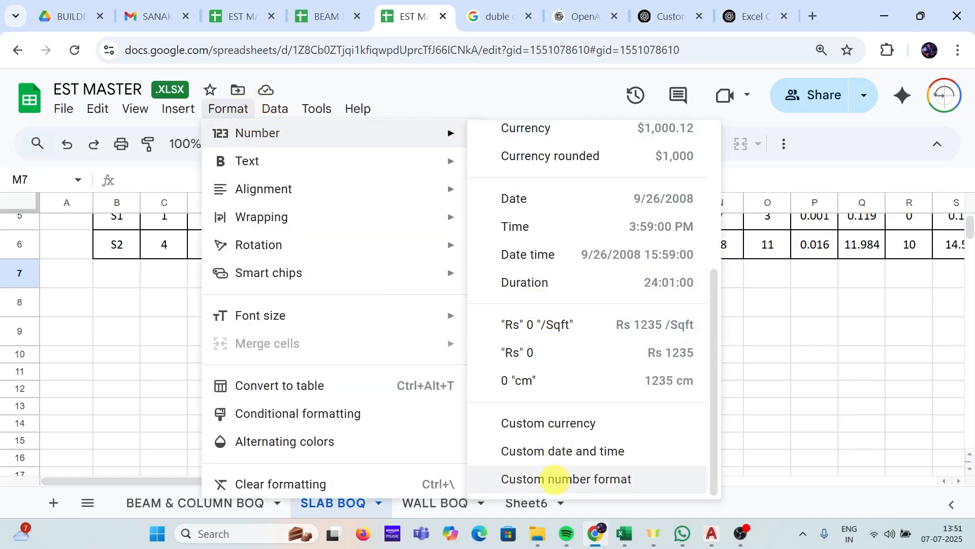
pyautogui.click(555, 479)
pyautogui.doubleClick(316, 145)
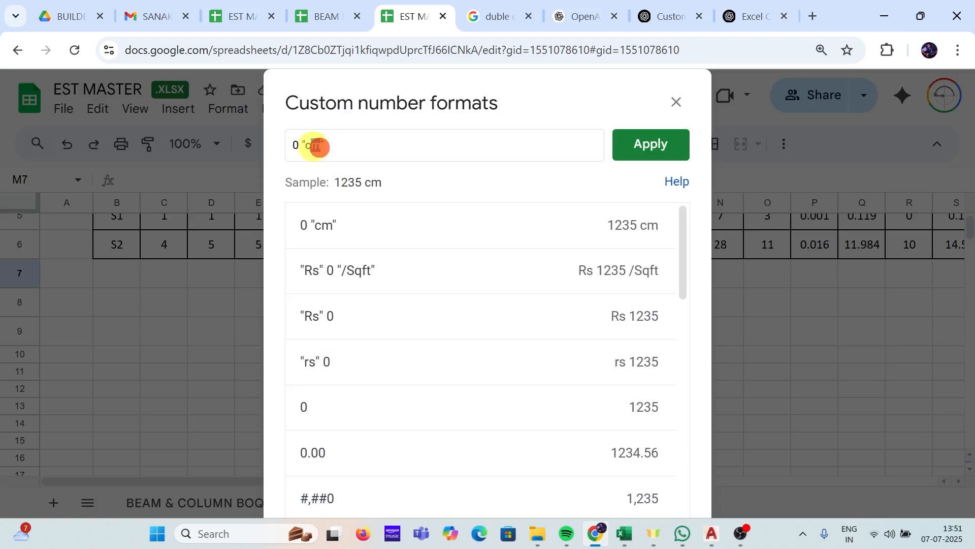
pyautogui.write('No')
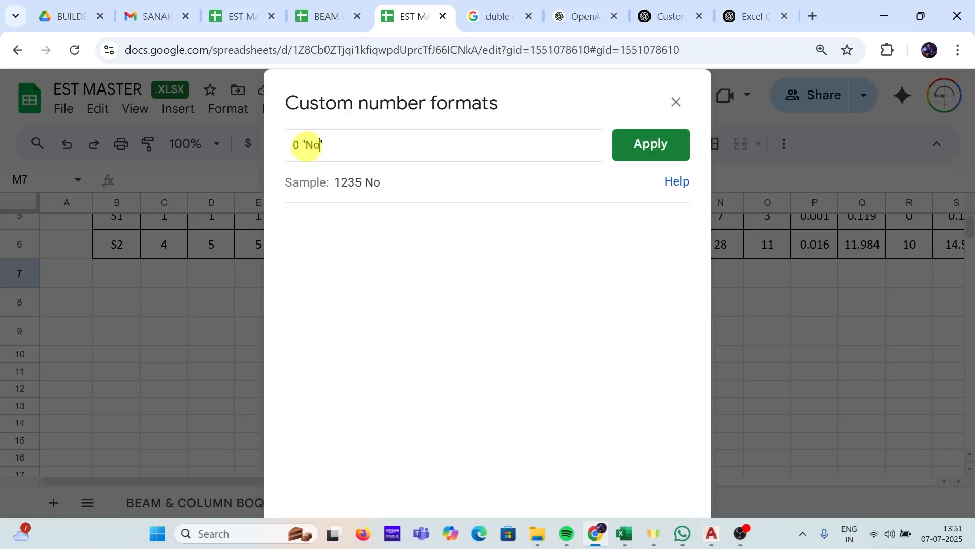
pyautogui.write('s')
pyautogui.click(638, 145)
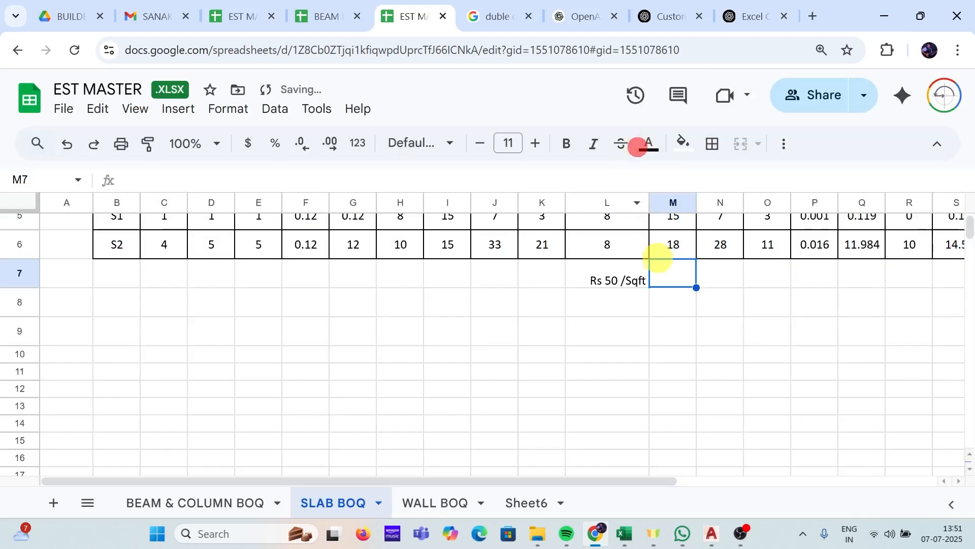
pyautogui.write('40')
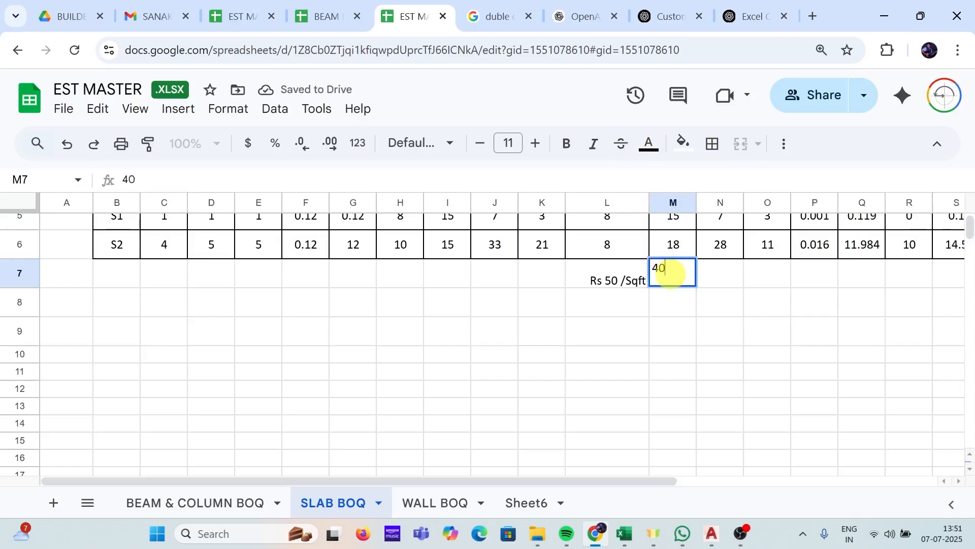
pyautogui.press('Return')
# Step: Apply the existing custom number format "Rs" 0 to cell N7
pyautogui.click(731, 274)
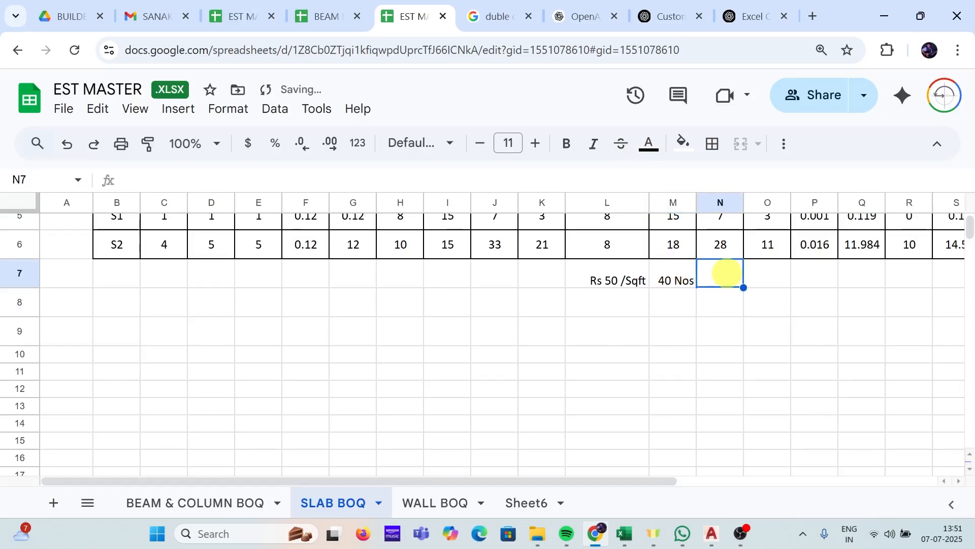
pyautogui.rightClick(727, 273)
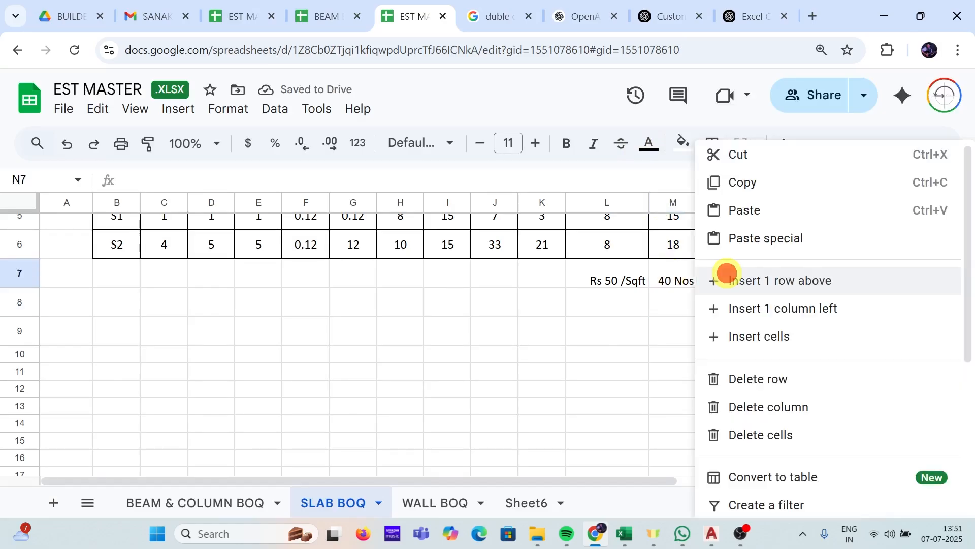
pyautogui.click(228, 109)
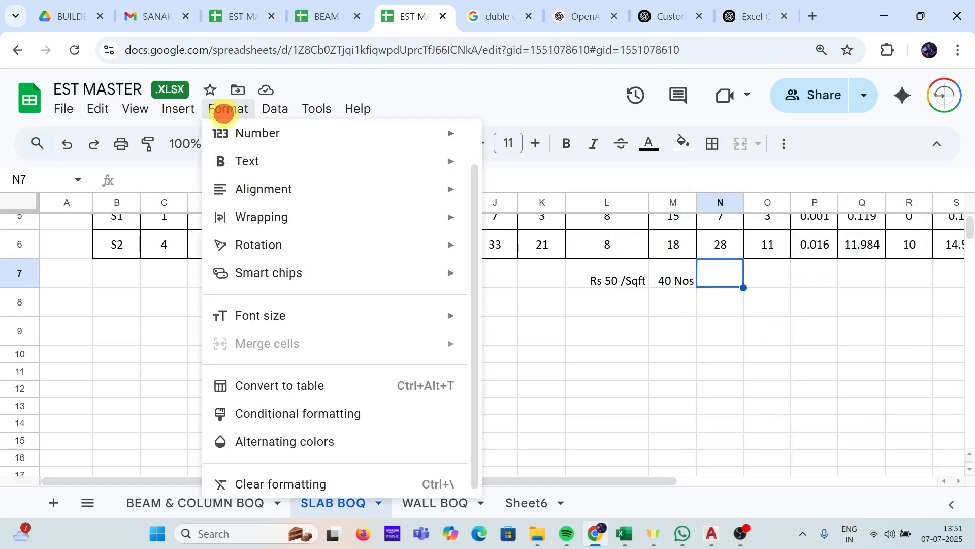
pyautogui.click(266, 133)
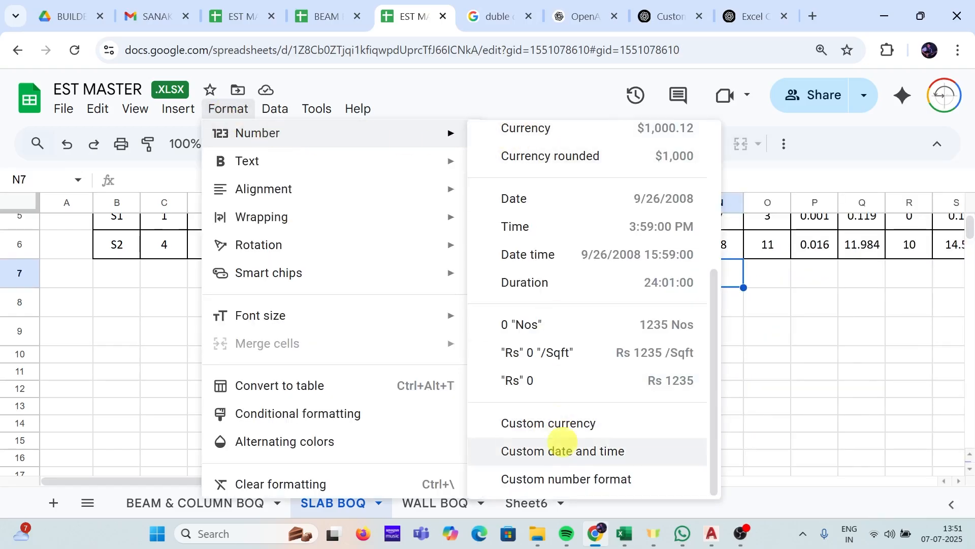
pyautogui.click(560, 480)
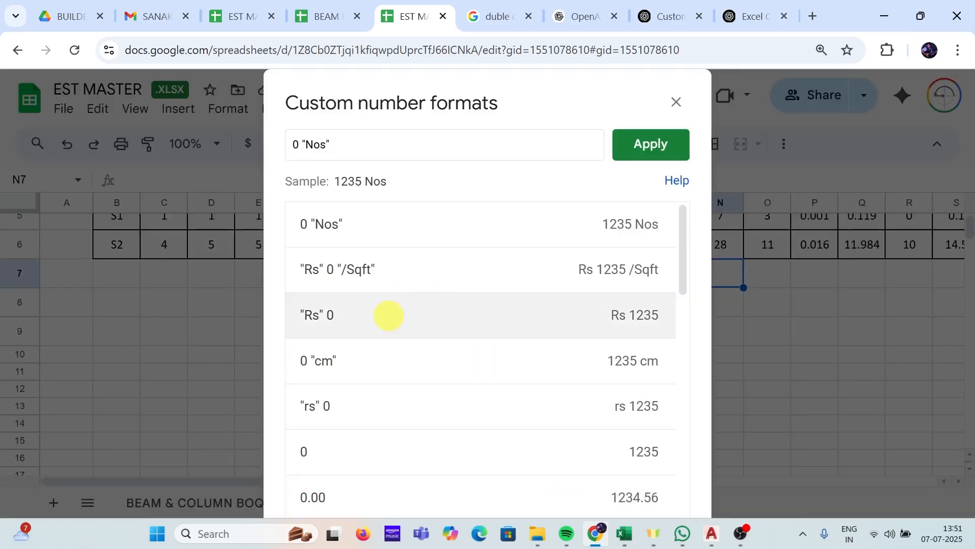
pyautogui.click(386, 314)
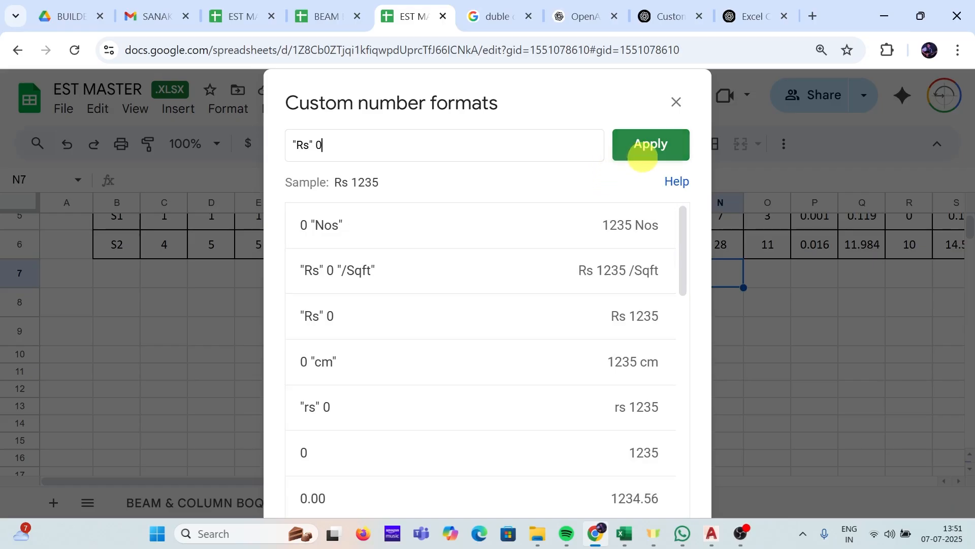
pyautogui.click(647, 145)
# Step: Multiply the rate by the quantity in N7 with the formula =L7*M7
pyautogui.write('=')
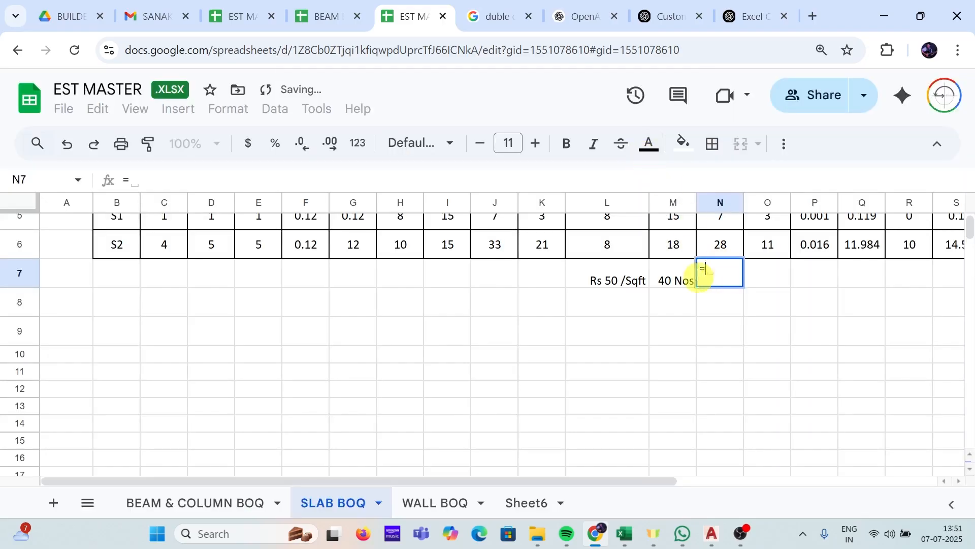
pyautogui.click(631, 278)
pyautogui.write('*')
pyautogui.click(664, 279)
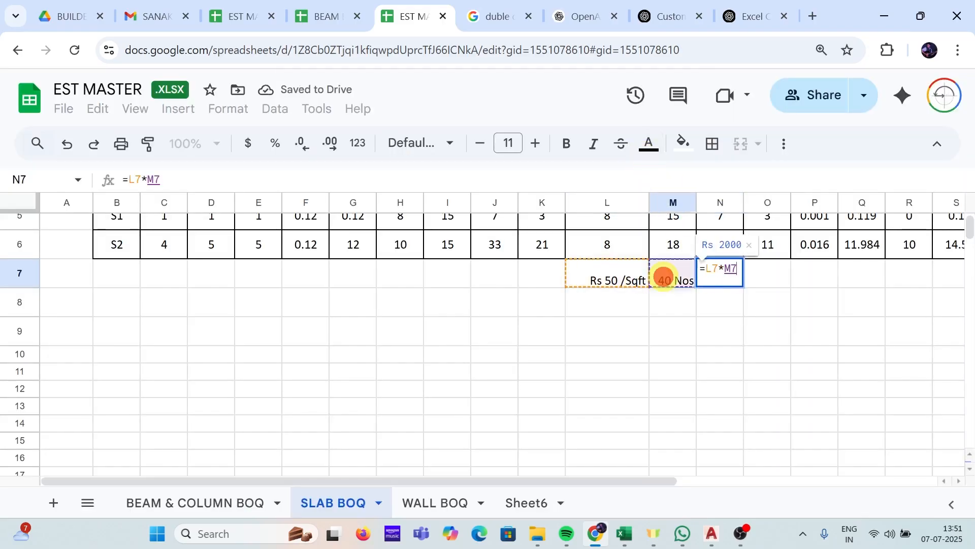
pyautogui.press('Return')
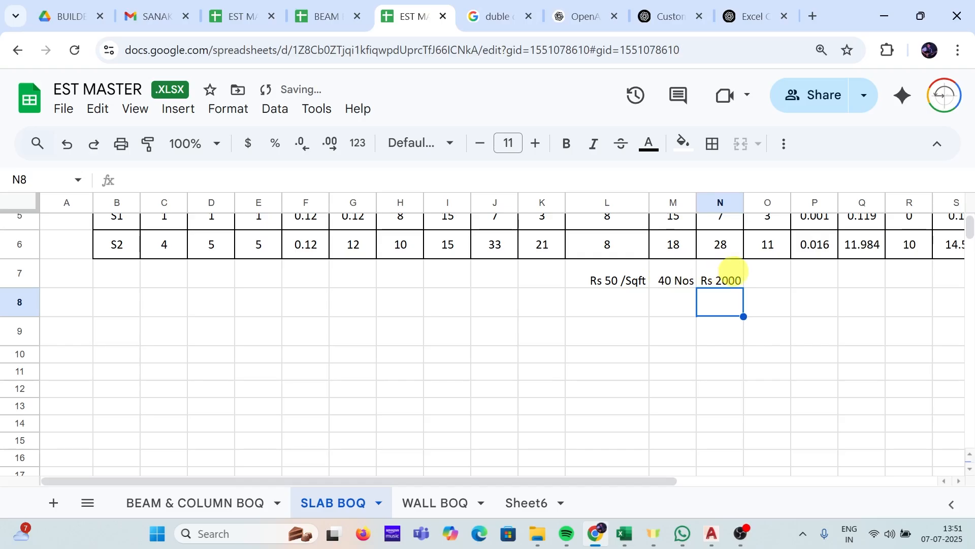